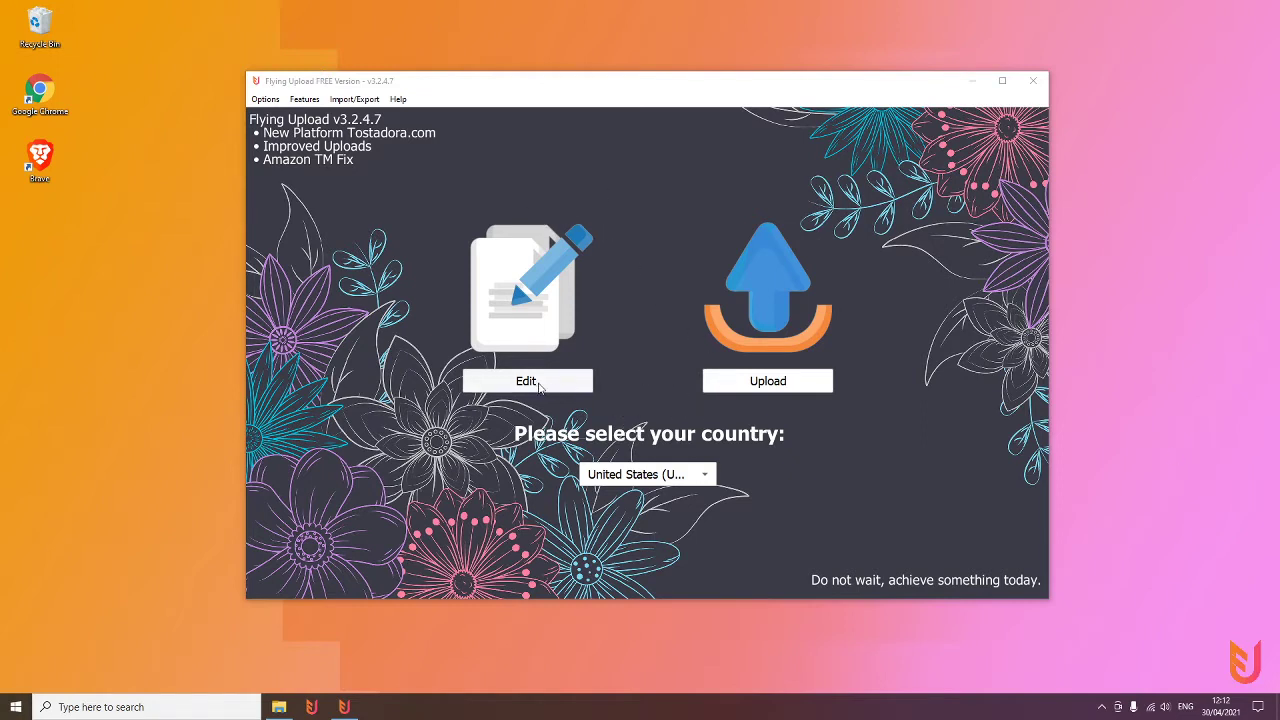
# - Expand the country dropdown under 'Please select your country:' to show USA through Spain
pyautogui.click(636, 478)
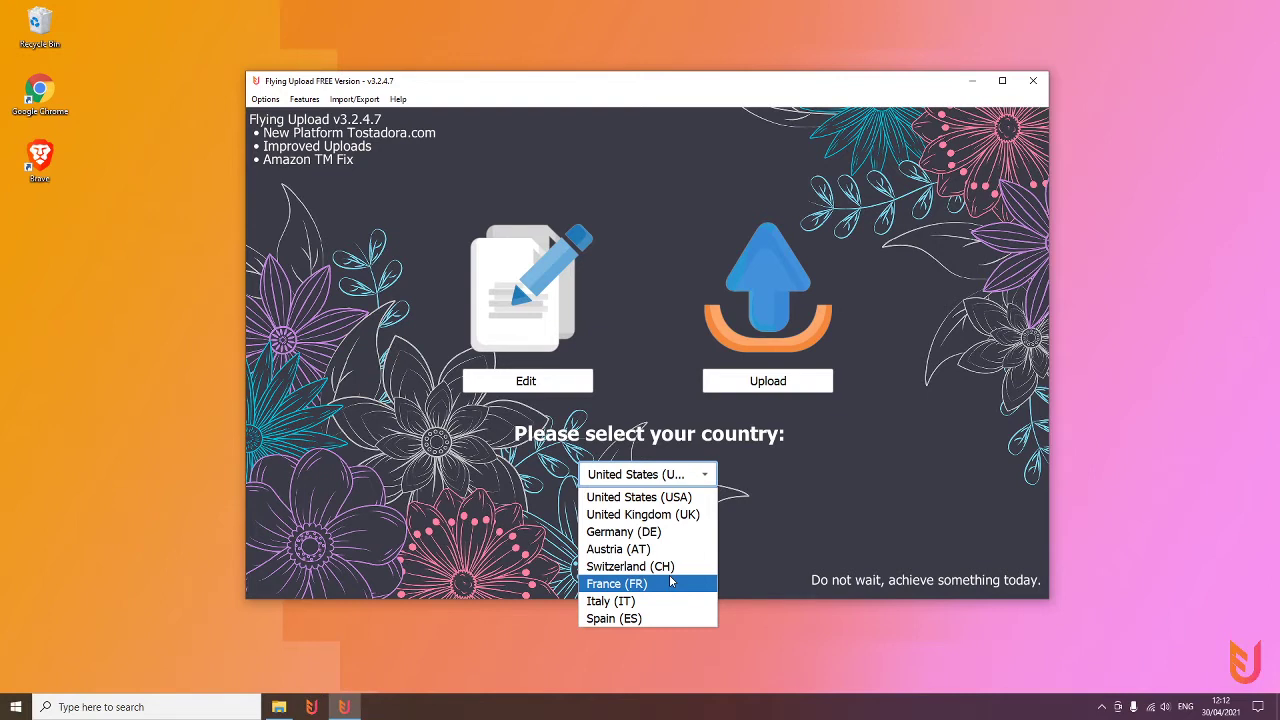
# - Choose United States (USA) in the country list, closing it
pyautogui.click(638, 500)
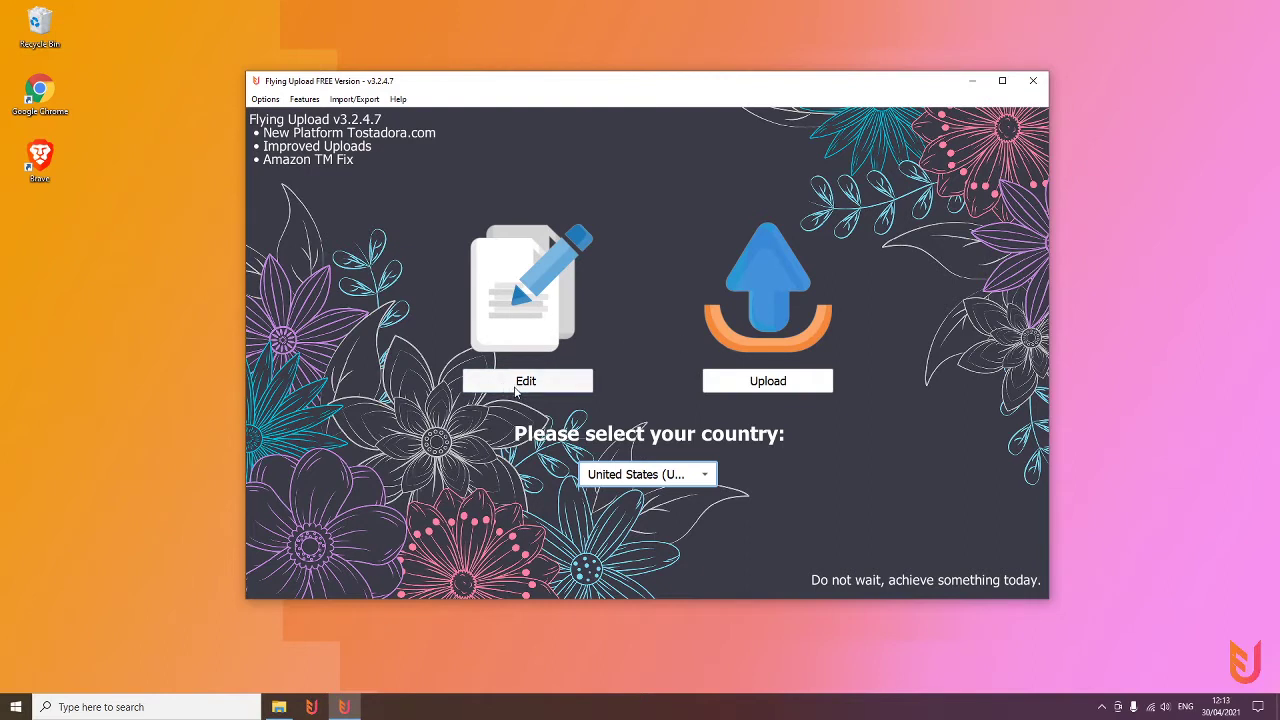
# - Open the Edit window with empty English Title, Desc. and Tags fields
pyautogui.click(516, 386)
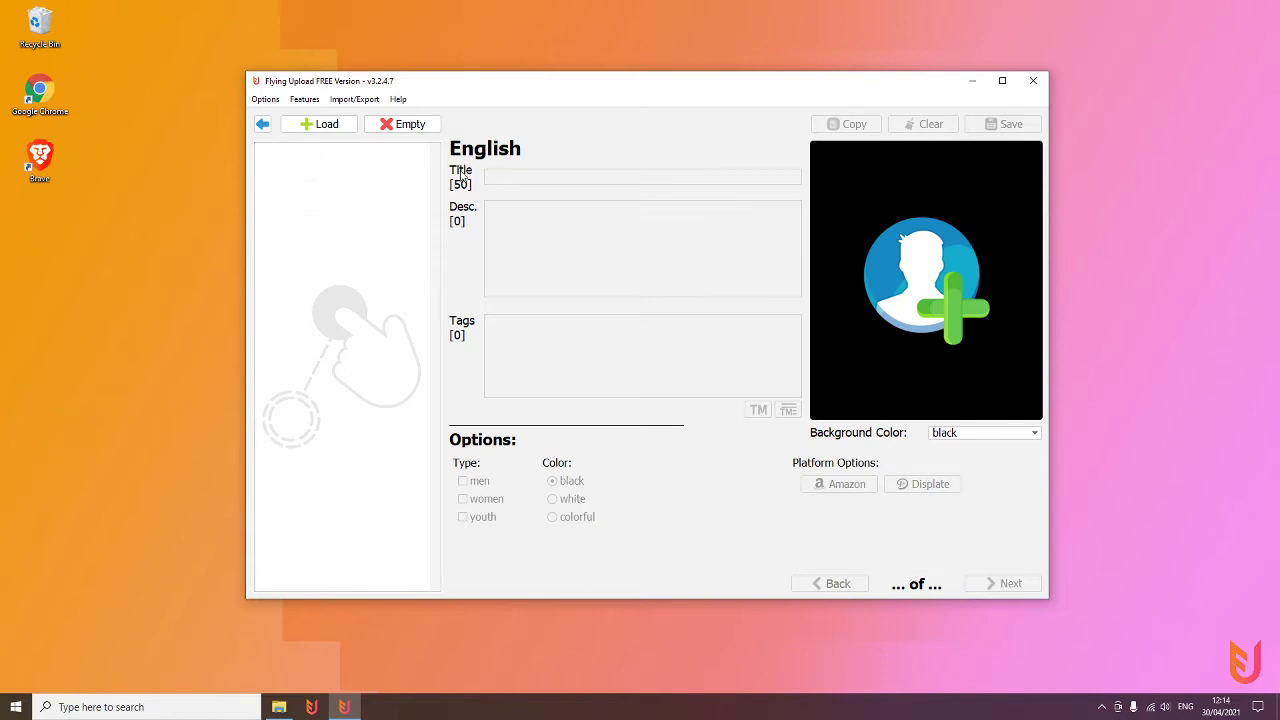
pyautogui.click(305, 100)
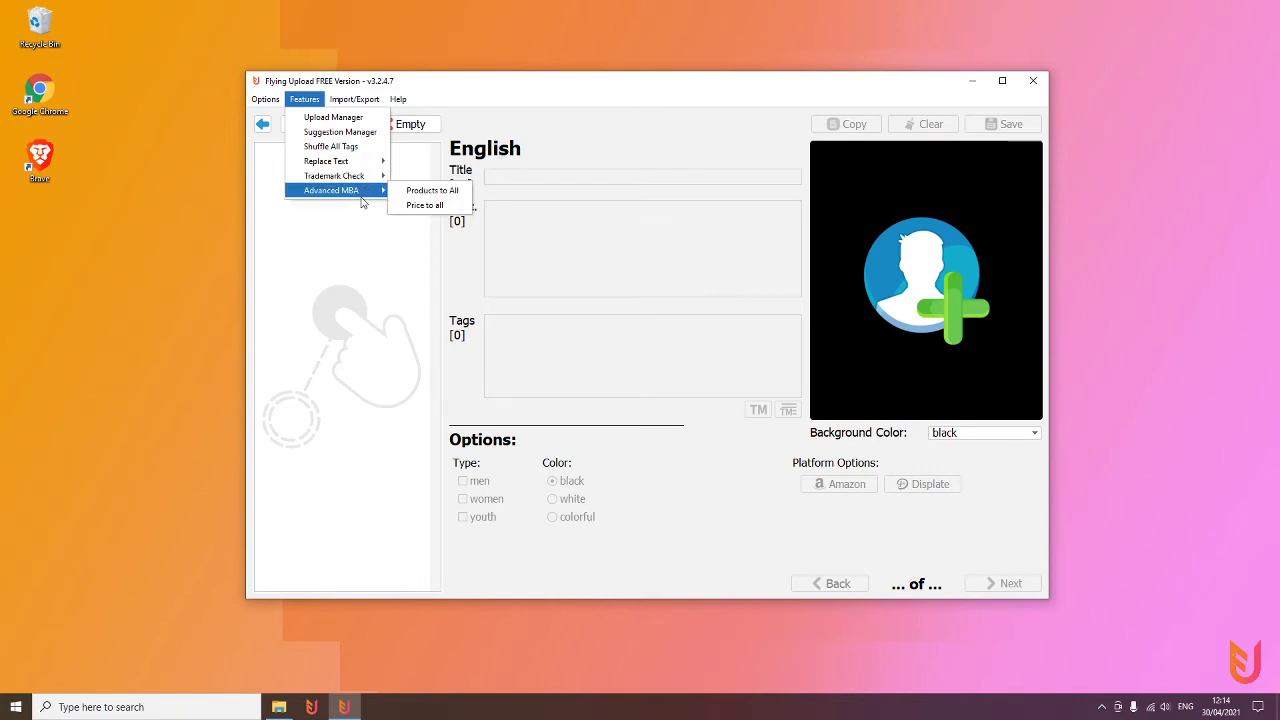
pyautogui.moveTo(331, 190)
pyautogui.click(518, 135)
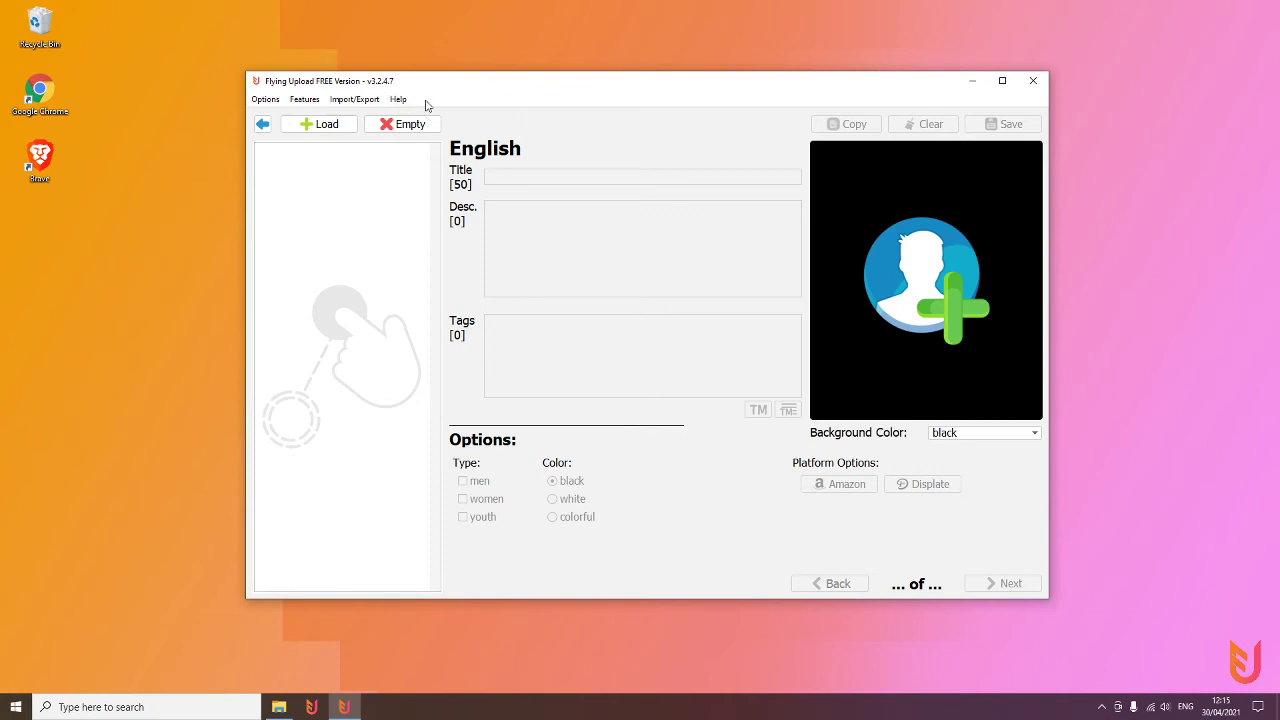
pyautogui.click(372, 103)
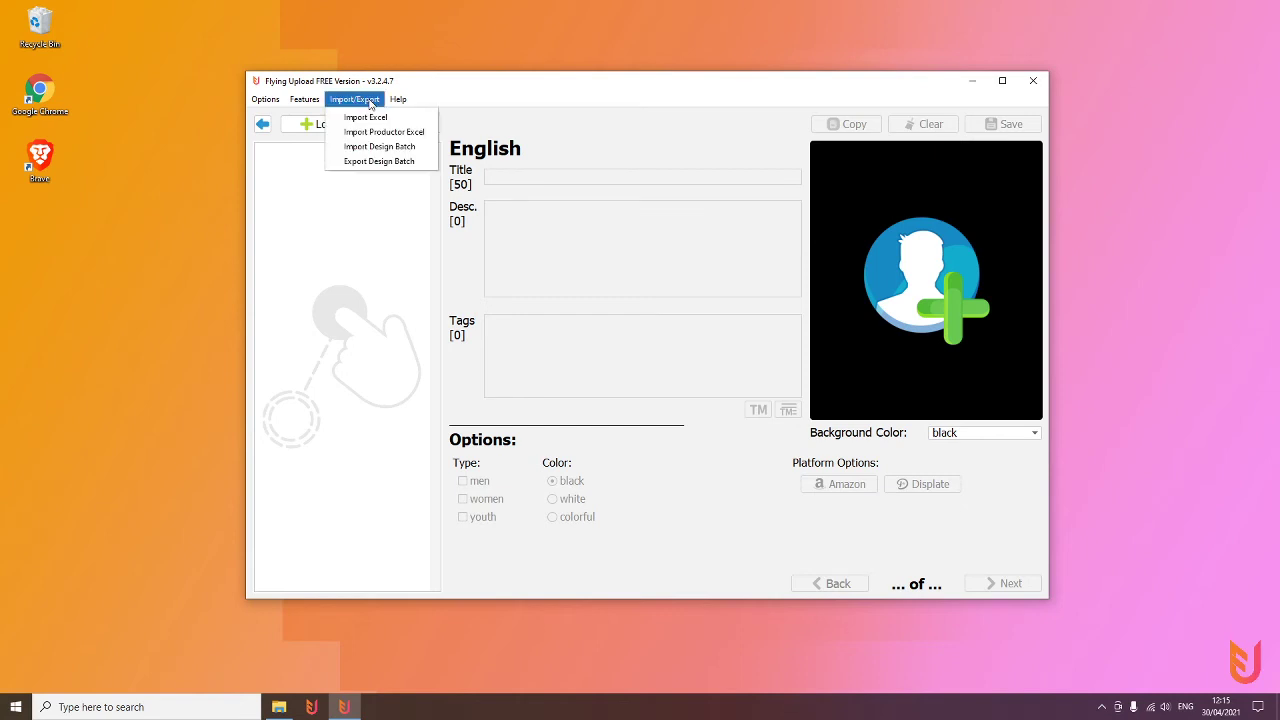
pyautogui.click(456, 95)
pyautogui.click(405, 100)
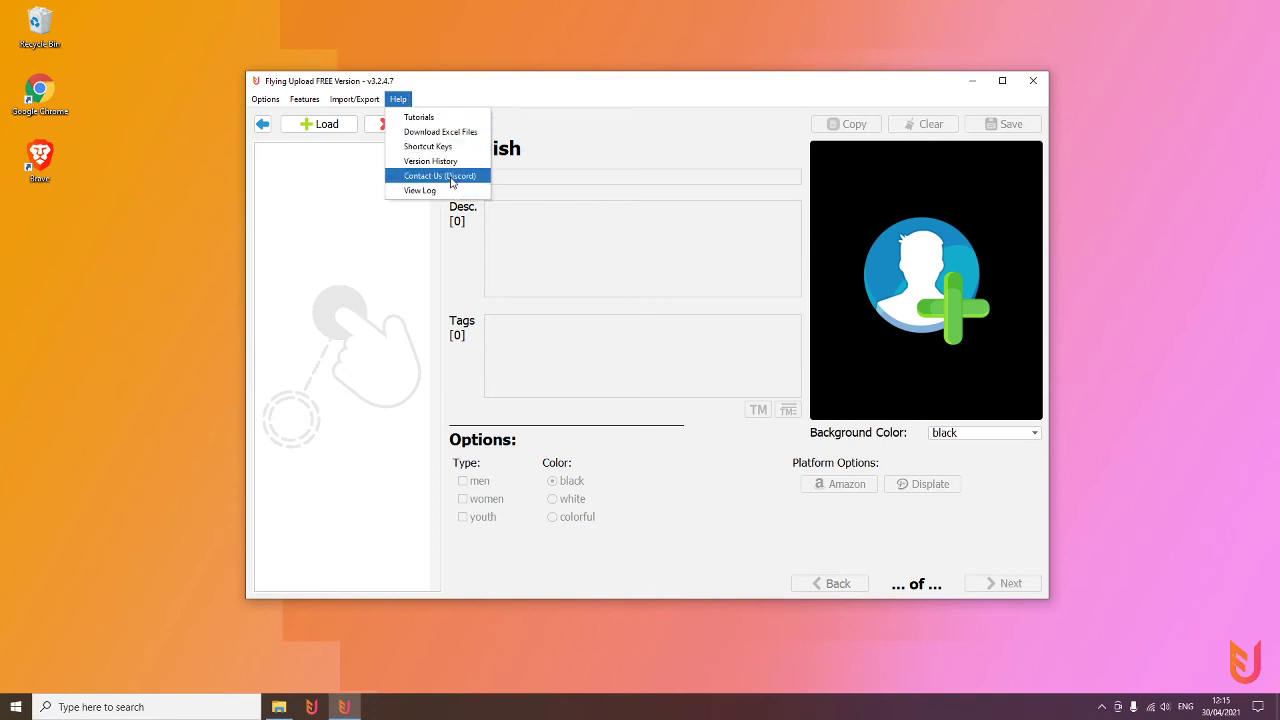
pyautogui.click(568, 145)
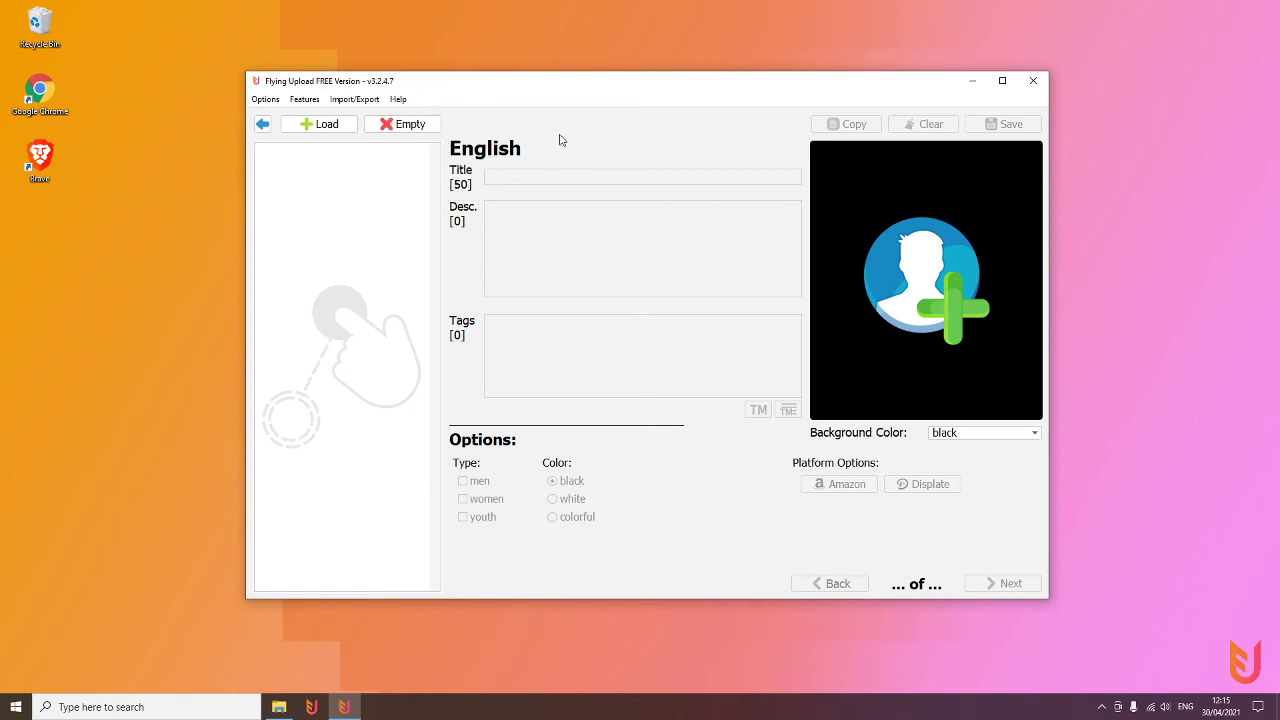
# - Go back home and open the Upload page listing Amazon Merch to Tostadora.com
pyautogui.click(263, 125)
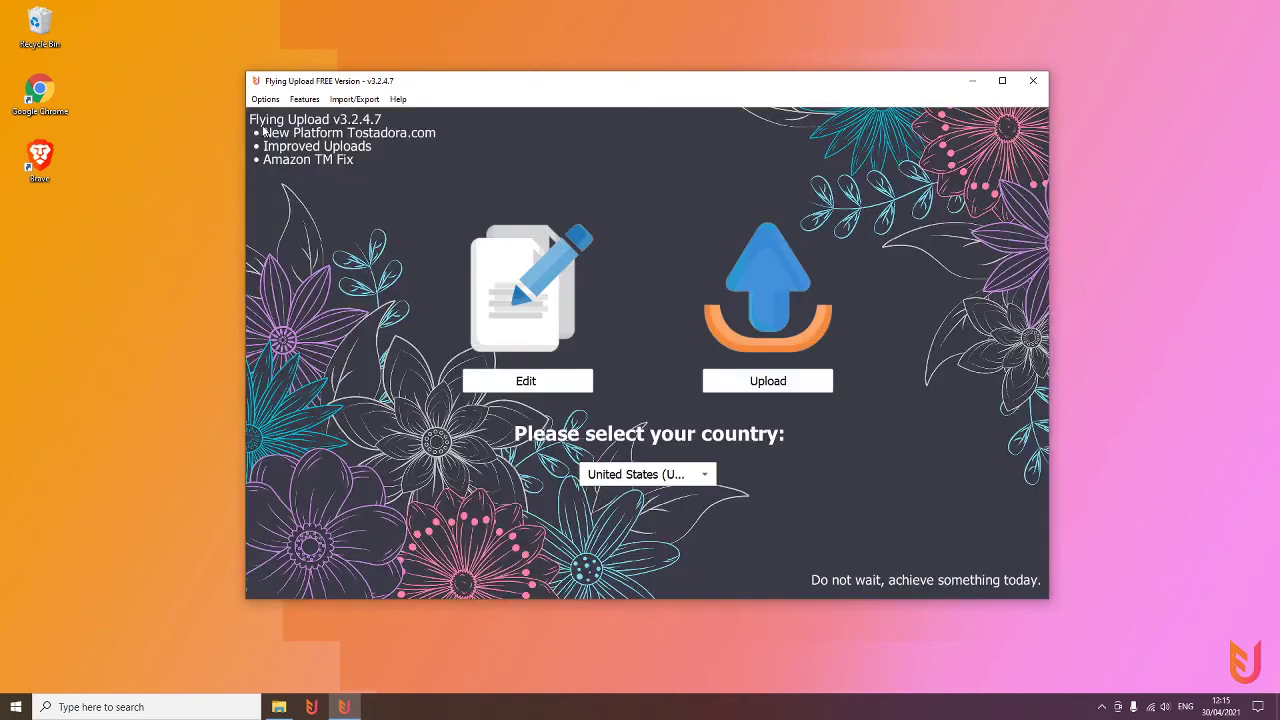
pyautogui.click(770, 388)
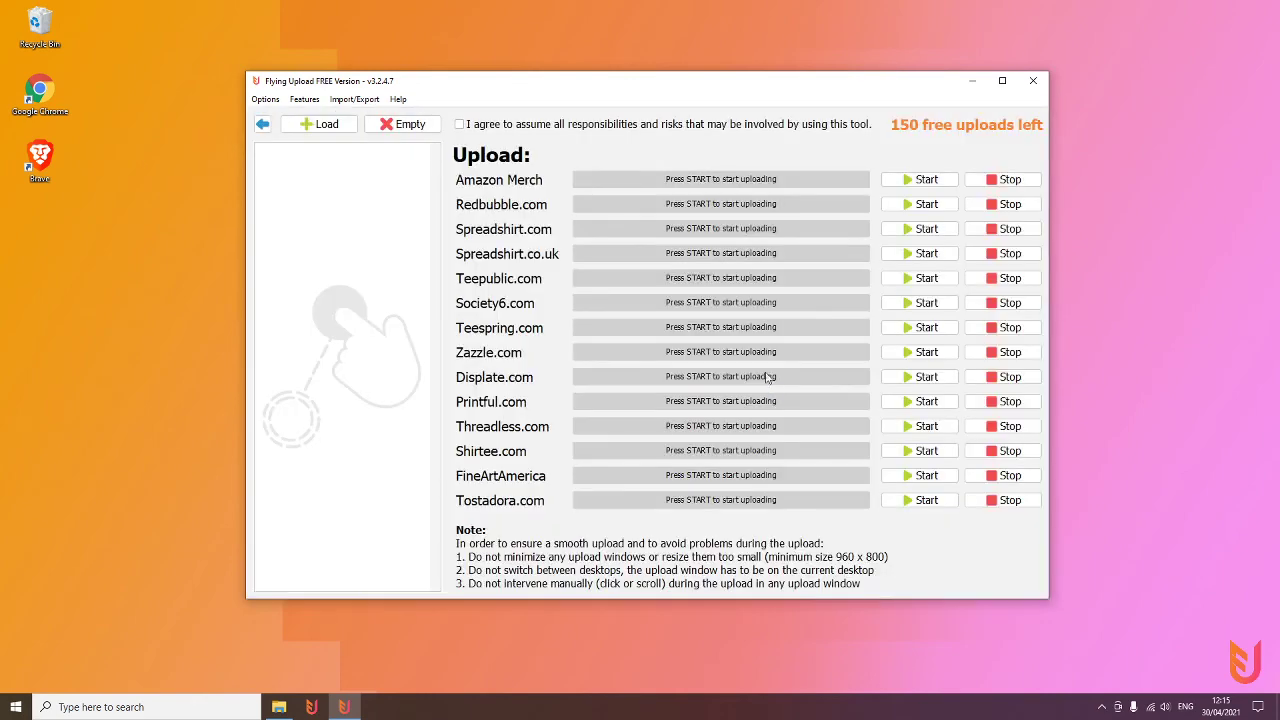